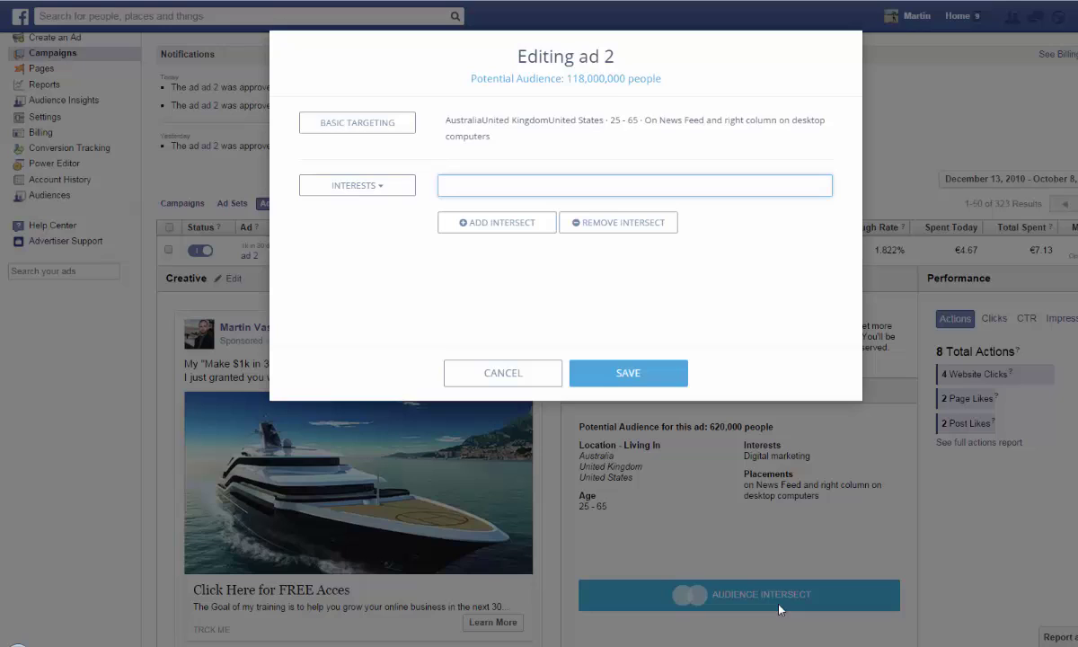
# - Target ad 2 at people with the Truck driver interest and check the potential audience size
pyautogui.click(488, 206)
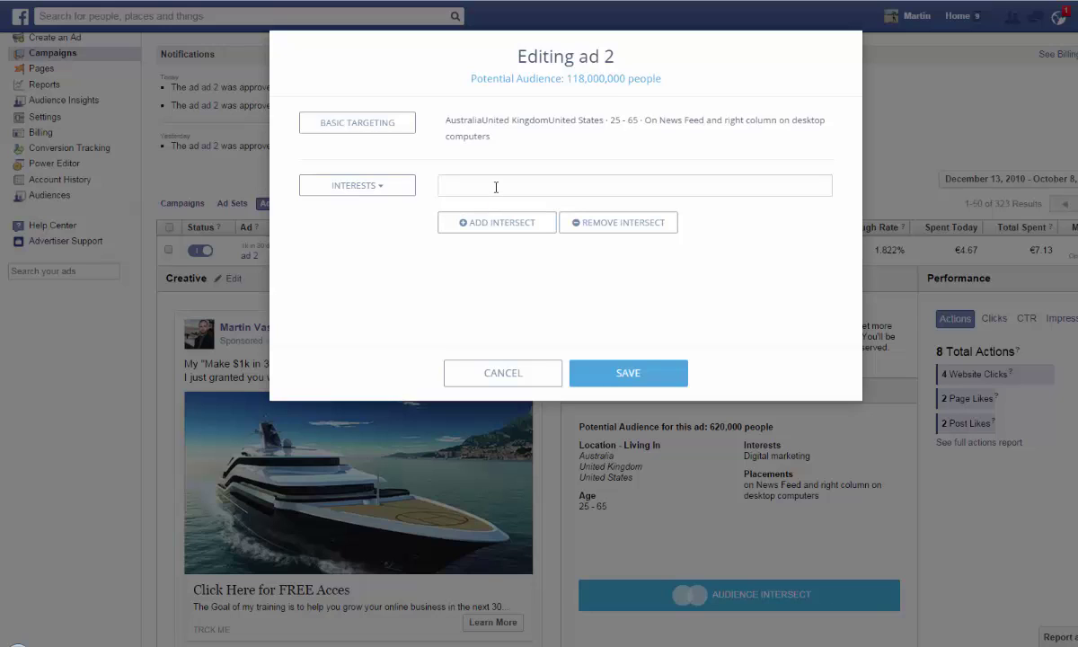
pyautogui.click(495, 186)
pyautogui.write('truck driver')
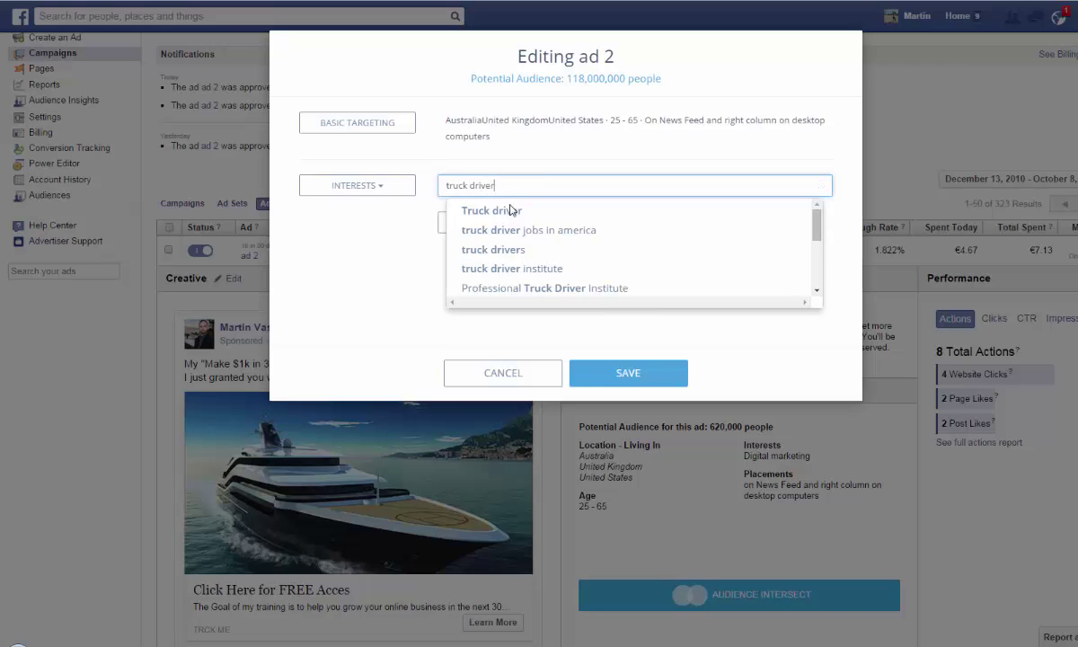
pyautogui.click(511, 210)
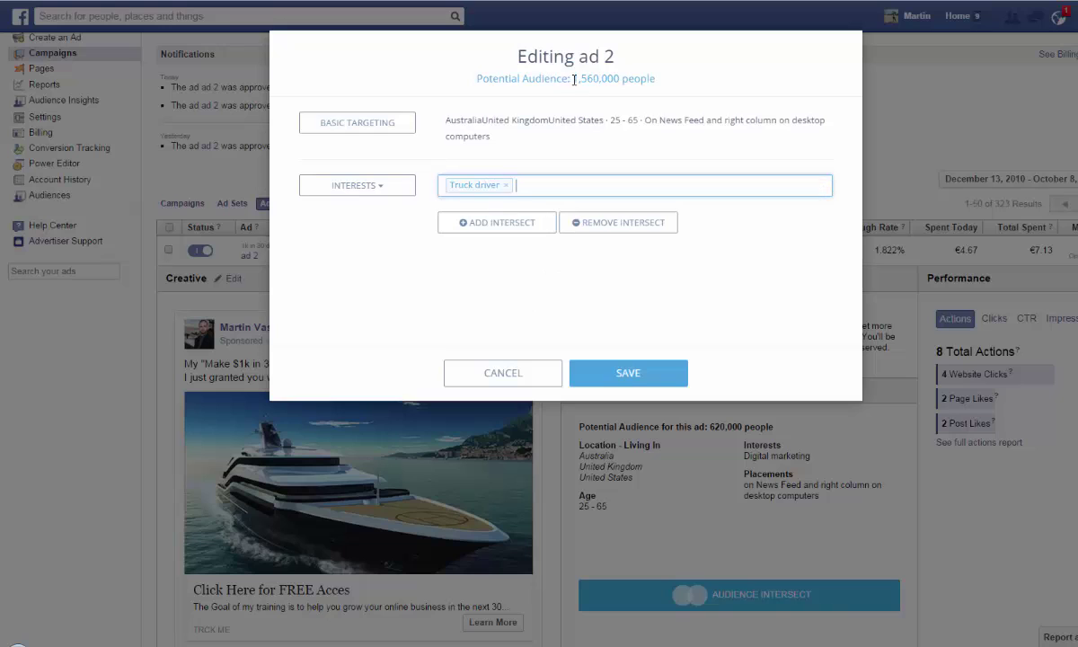
pyautogui.moveTo(572, 78); pyautogui.dragTo(602, 78)
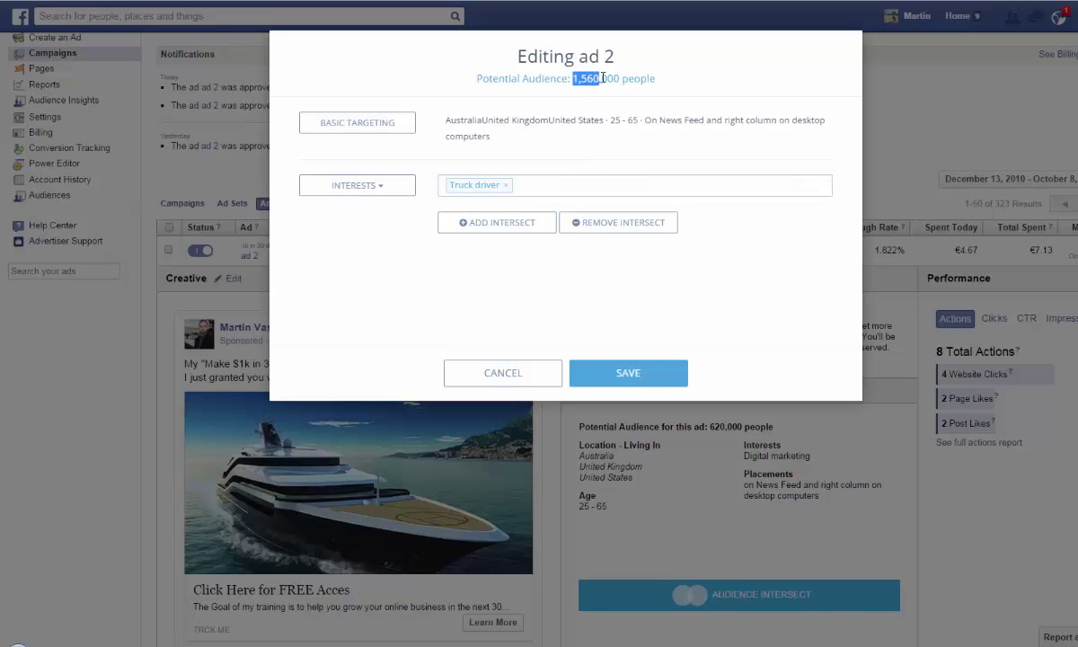
pyautogui.click(557, 155)
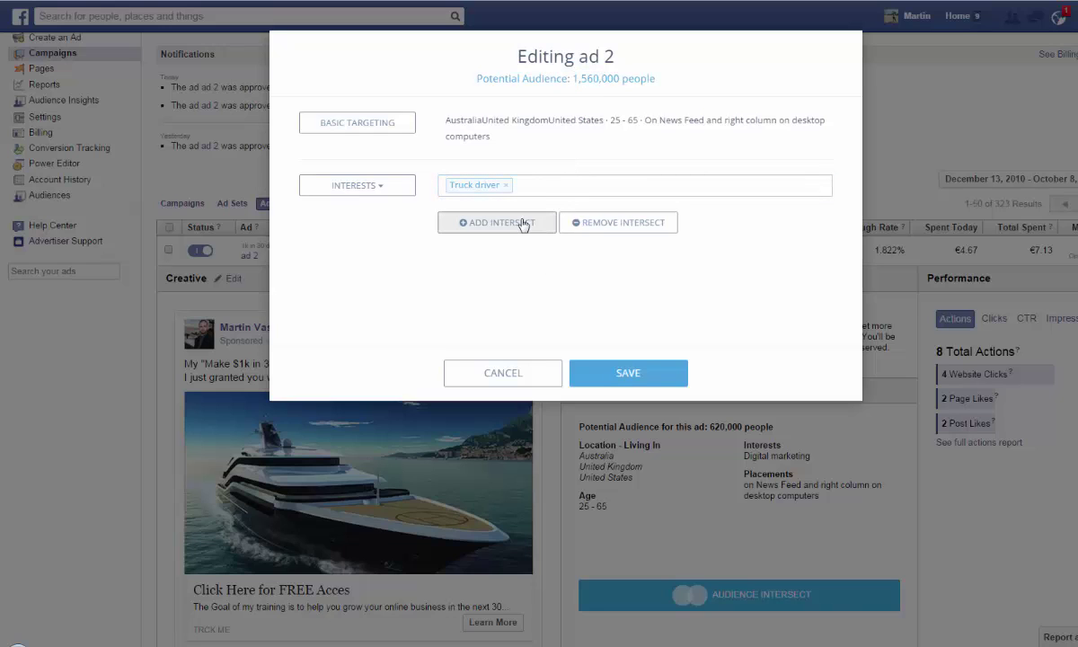
# - Add a second intersecting interest row with Rugby football and view the targeting categories available for that row
pyautogui.click(522, 221)
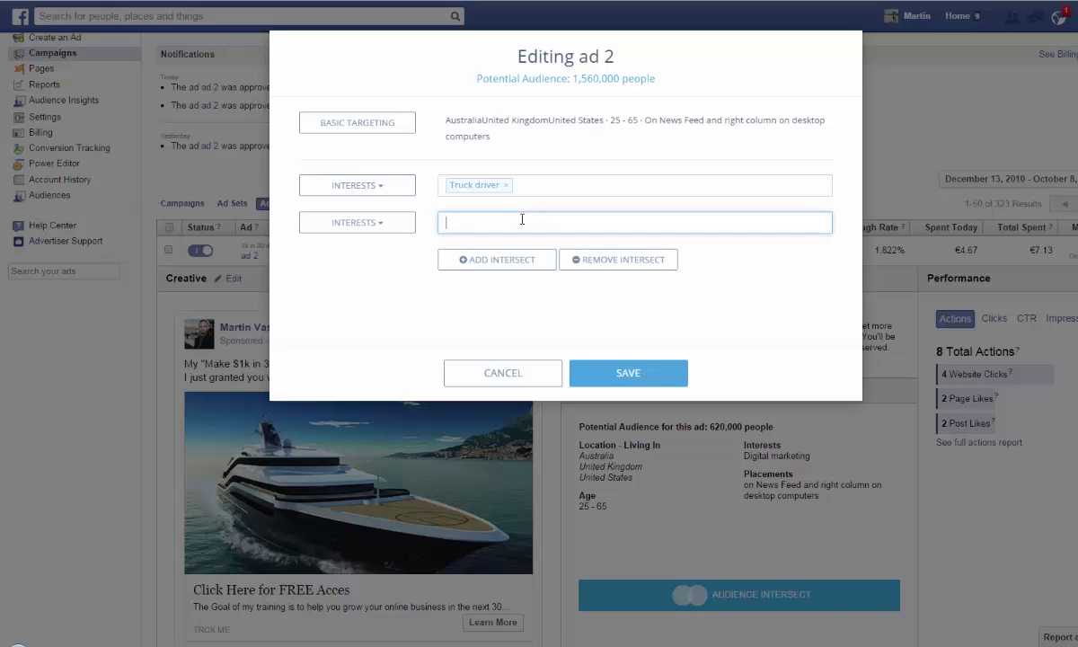
pyautogui.write('ru')
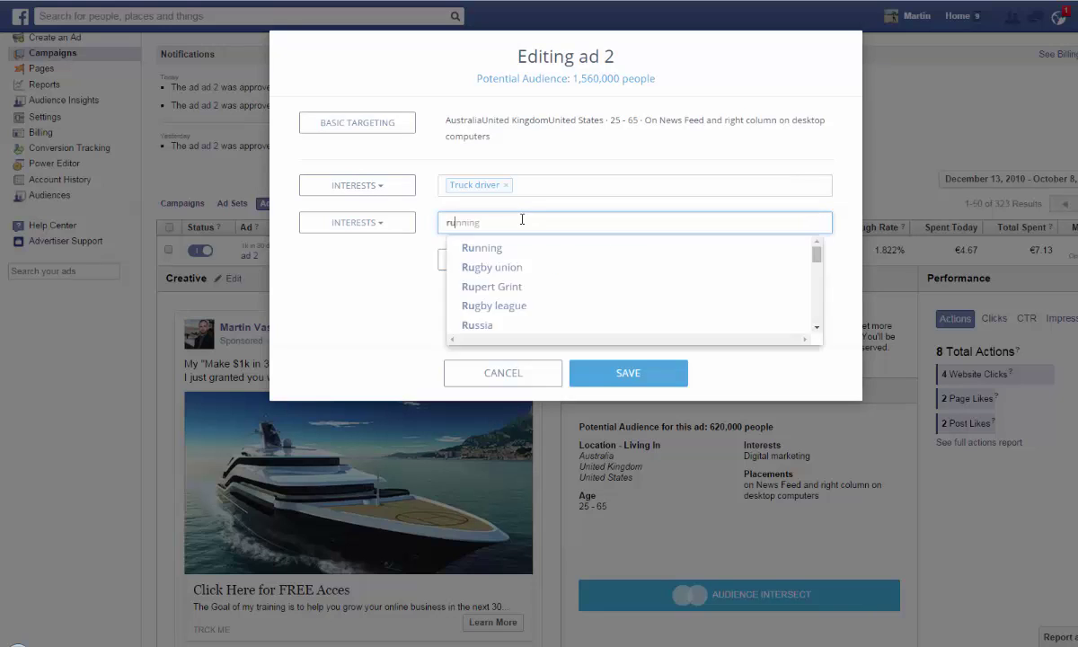
pyautogui.write('gb')
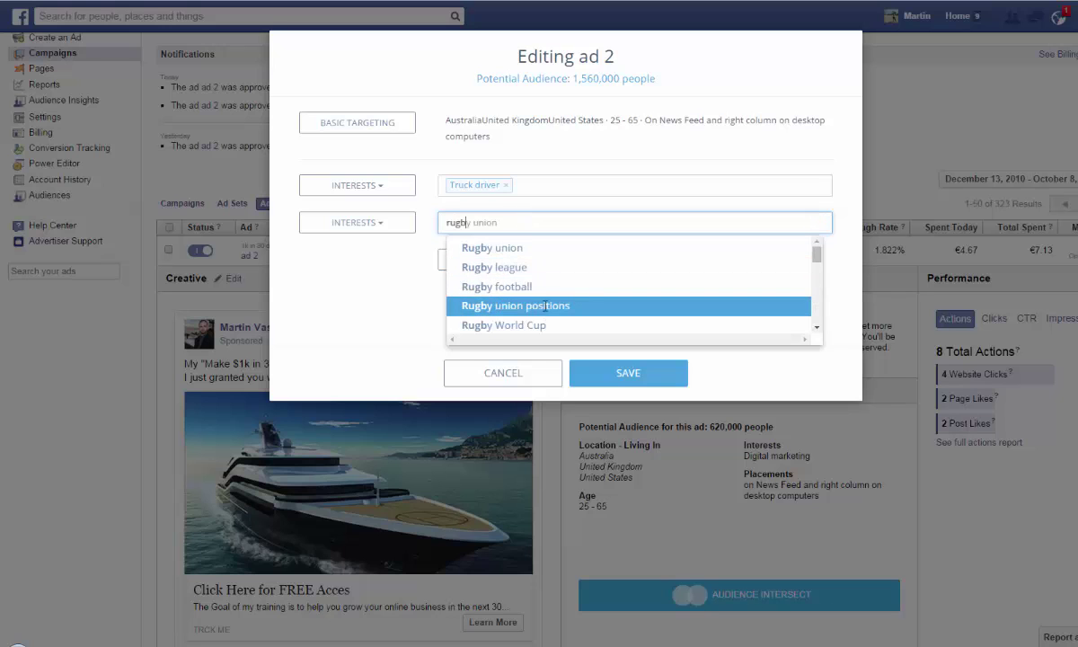
pyautogui.click(535, 288)
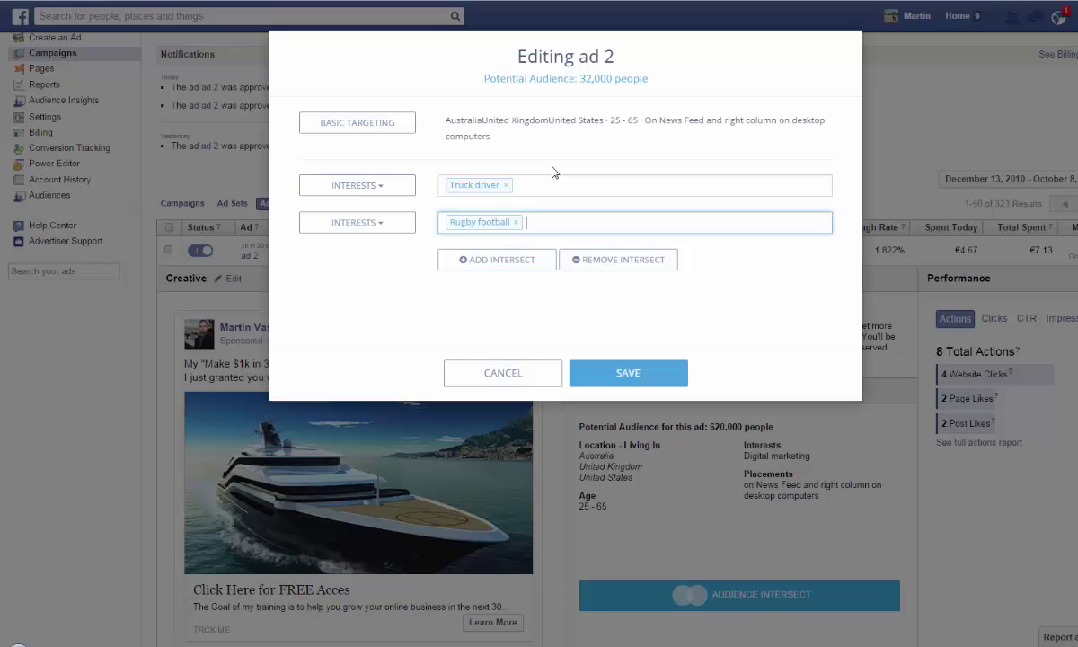
pyautogui.click(367, 224)
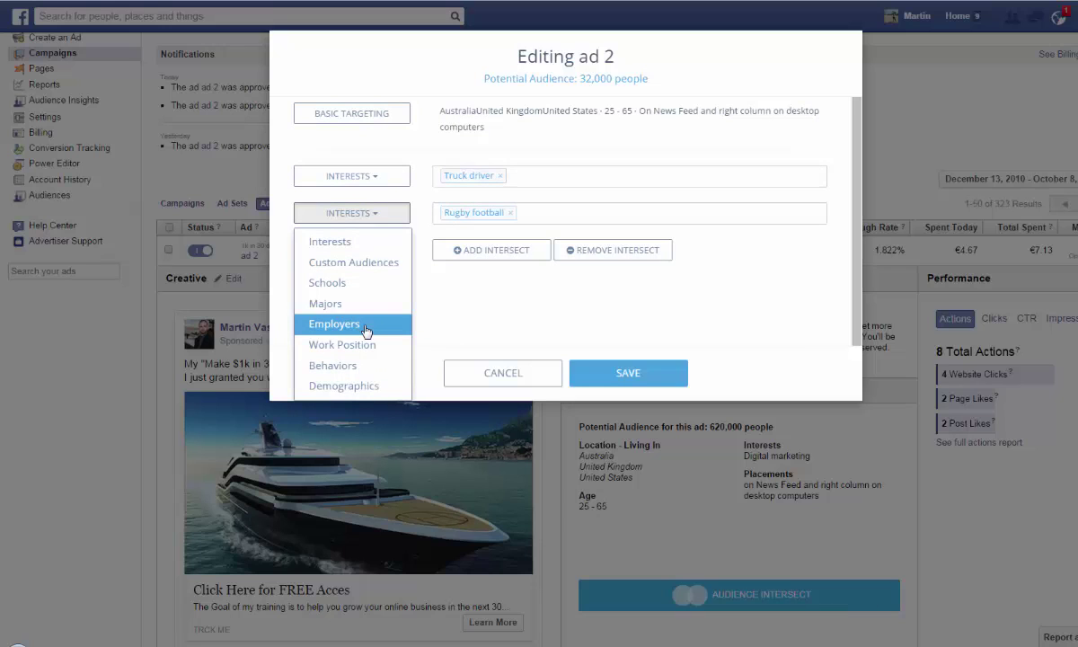
pyautogui.click(362, 213)
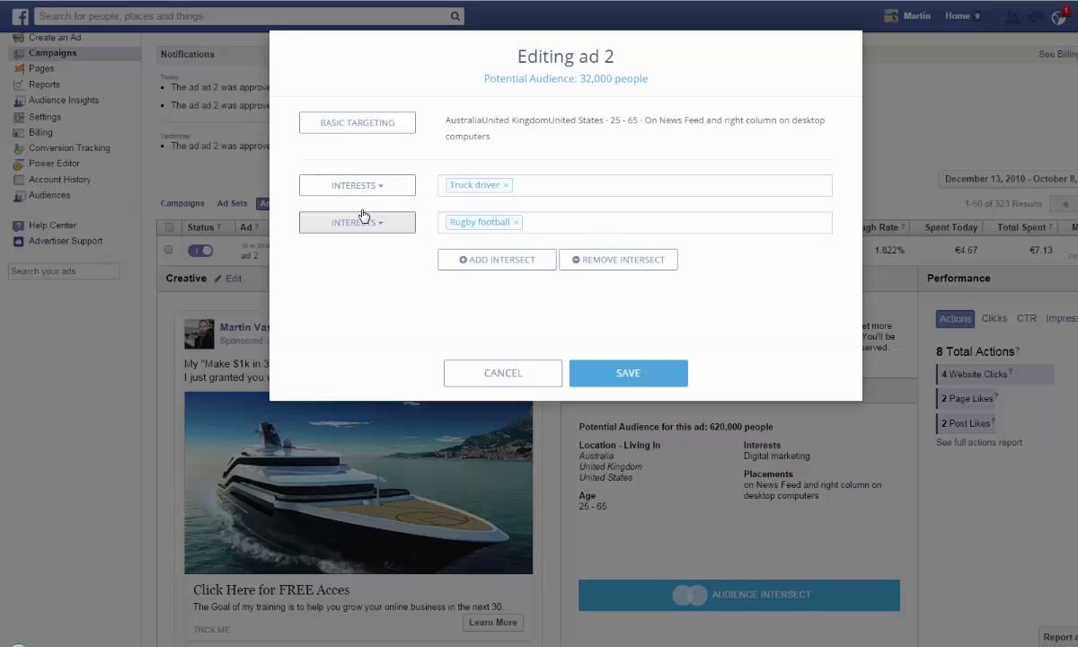
# - Replace the existing interests by clearing both rows and adding Home business to the first, and check the potential audience
pyautogui.click(515, 222)
pyautogui.click(504, 186)
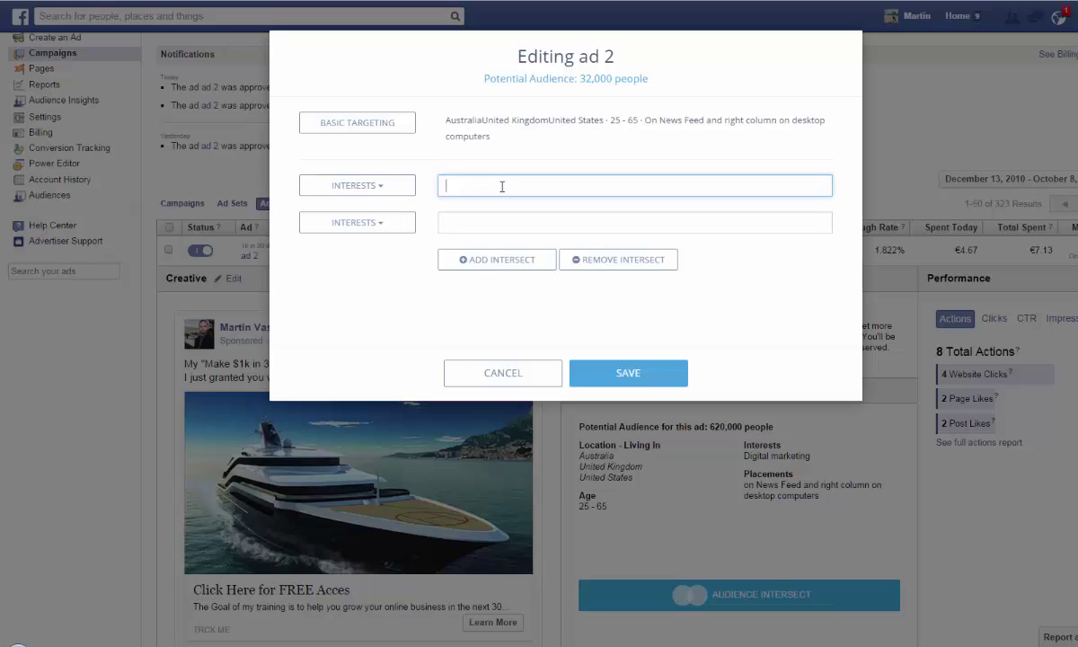
pyautogui.write('home busine')
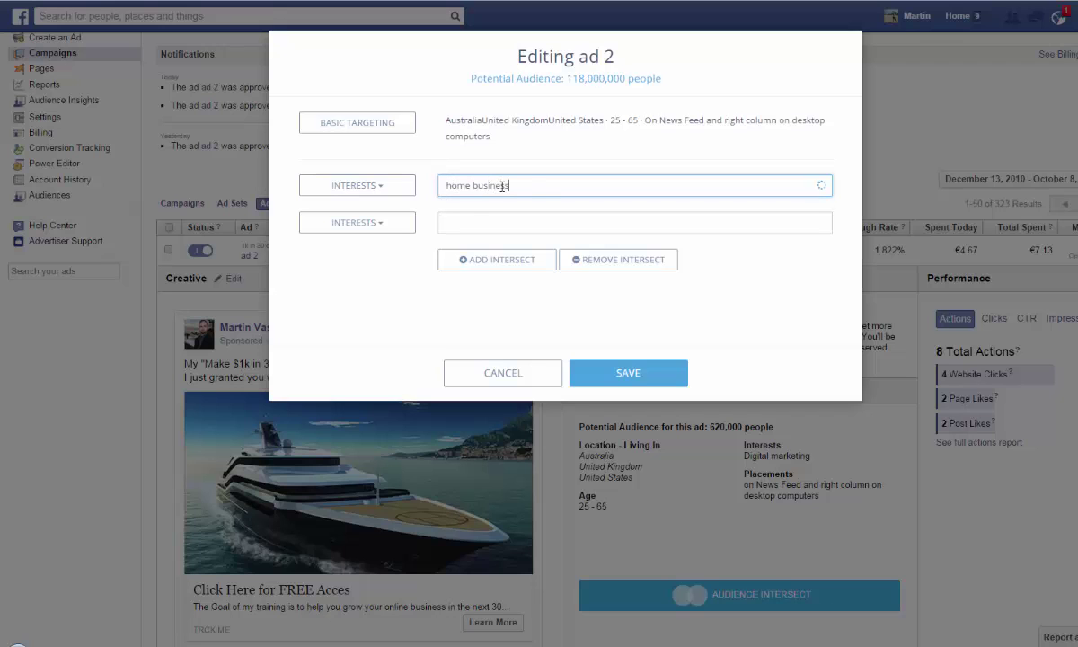
pyautogui.write('ss')
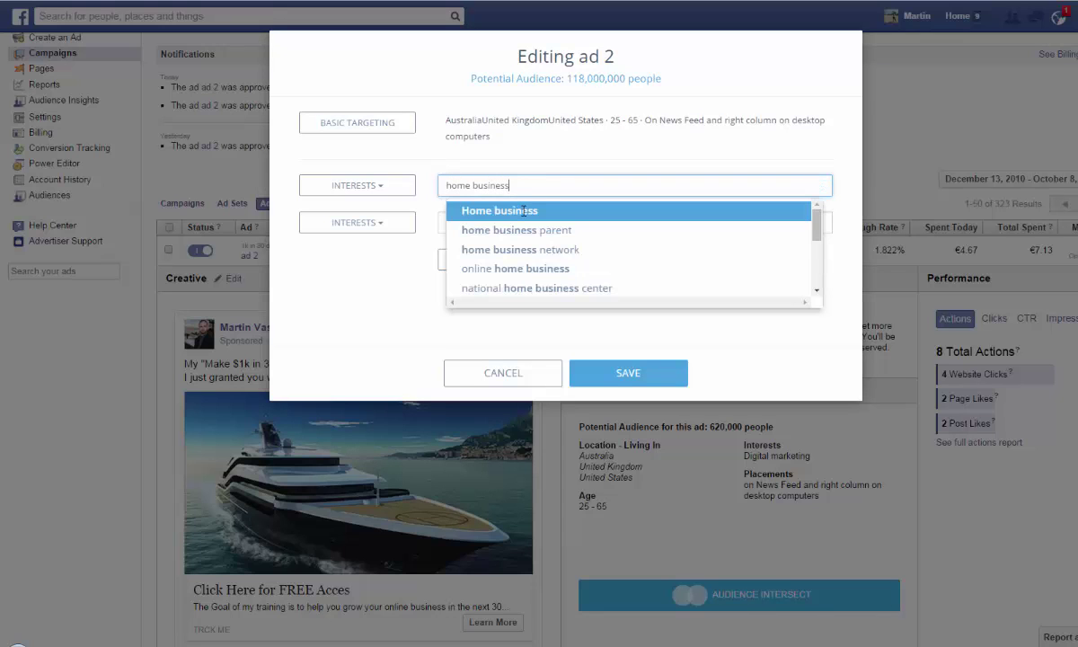
pyautogui.click(522, 208)
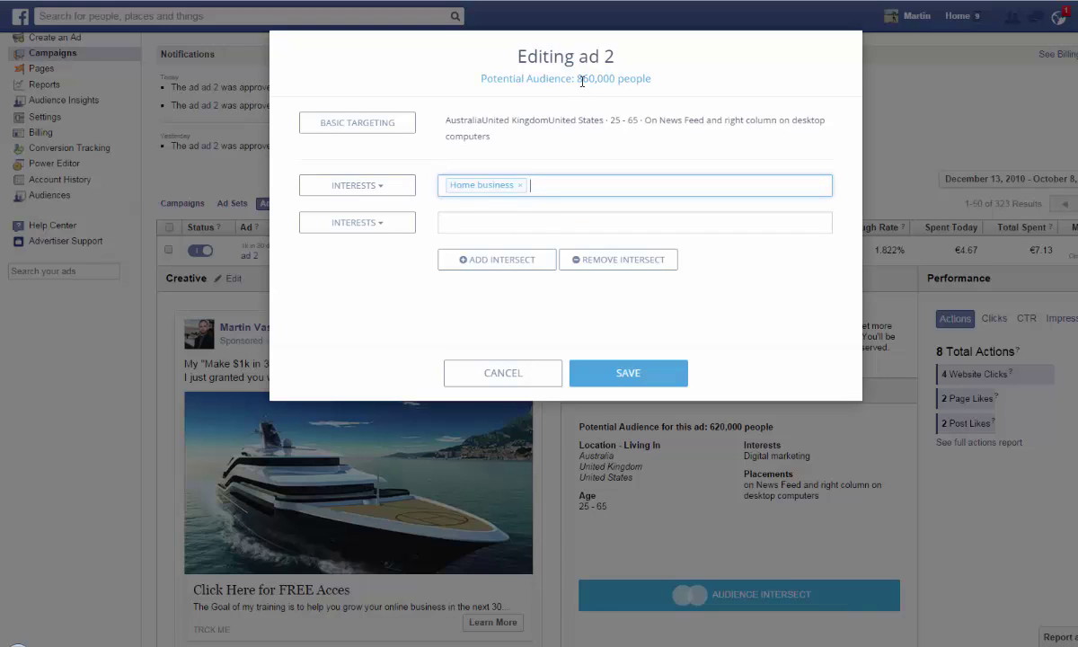
pyautogui.moveTo(576, 79); pyautogui.dragTo(597, 79)
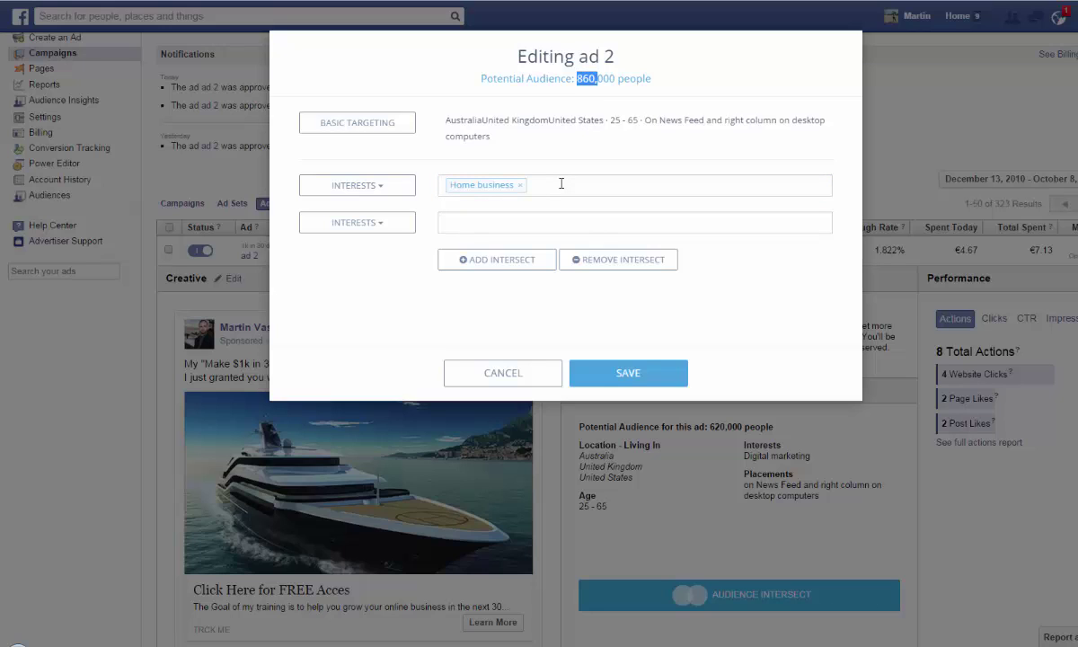
# - Add Digital marketing as the intersecting interest in the second row
pyautogui.click(469, 223)
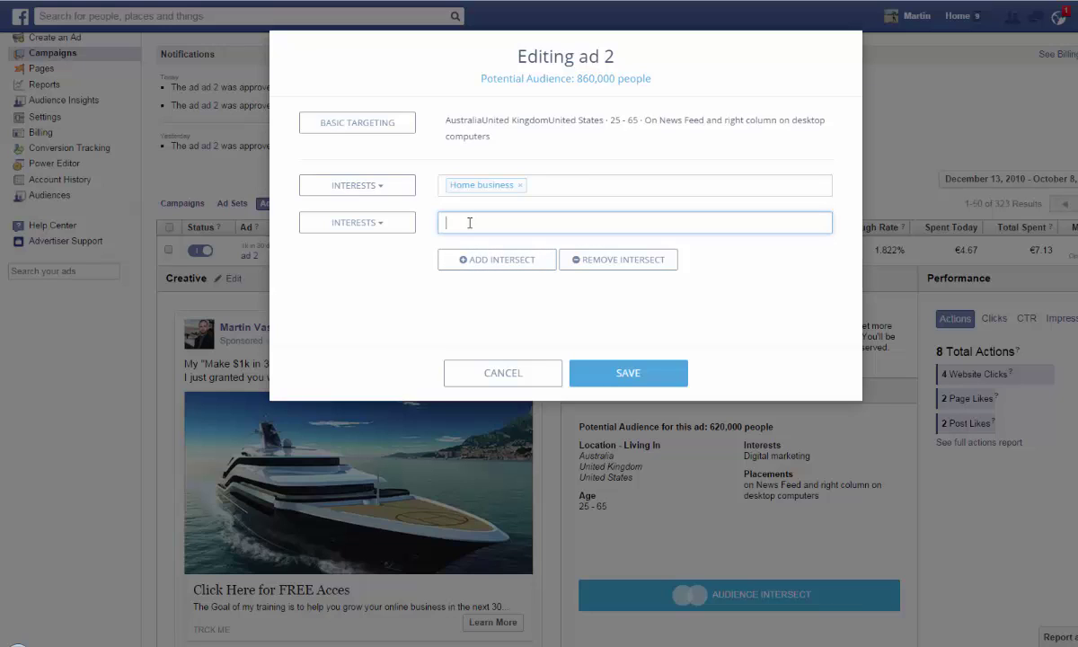
pyautogui.write('digital marketing')
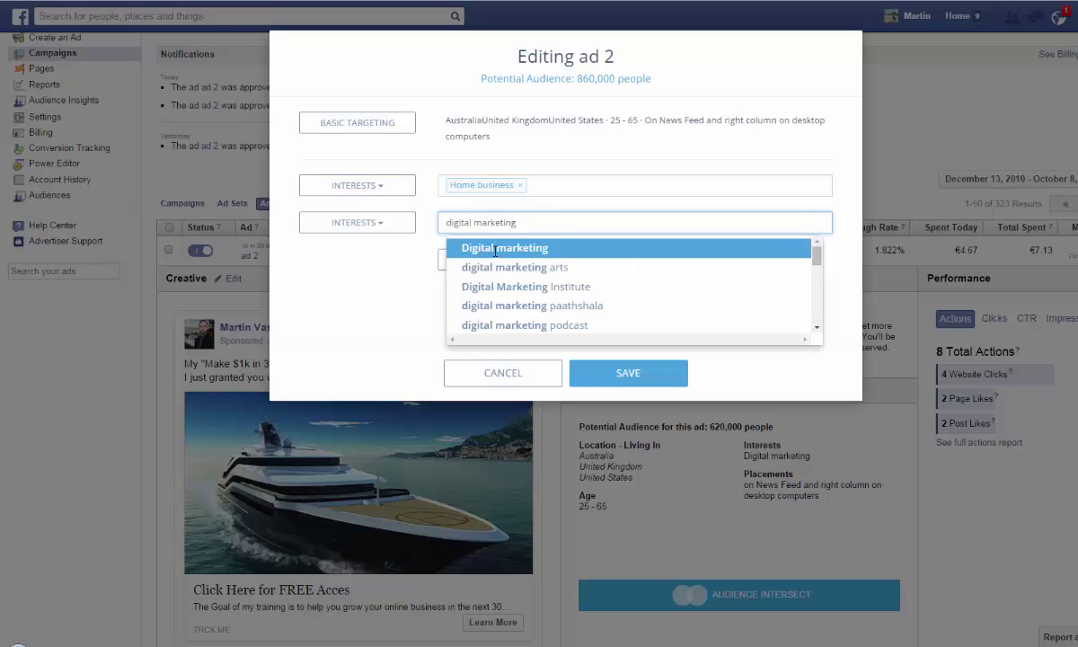
pyautogui.click(495, 248)
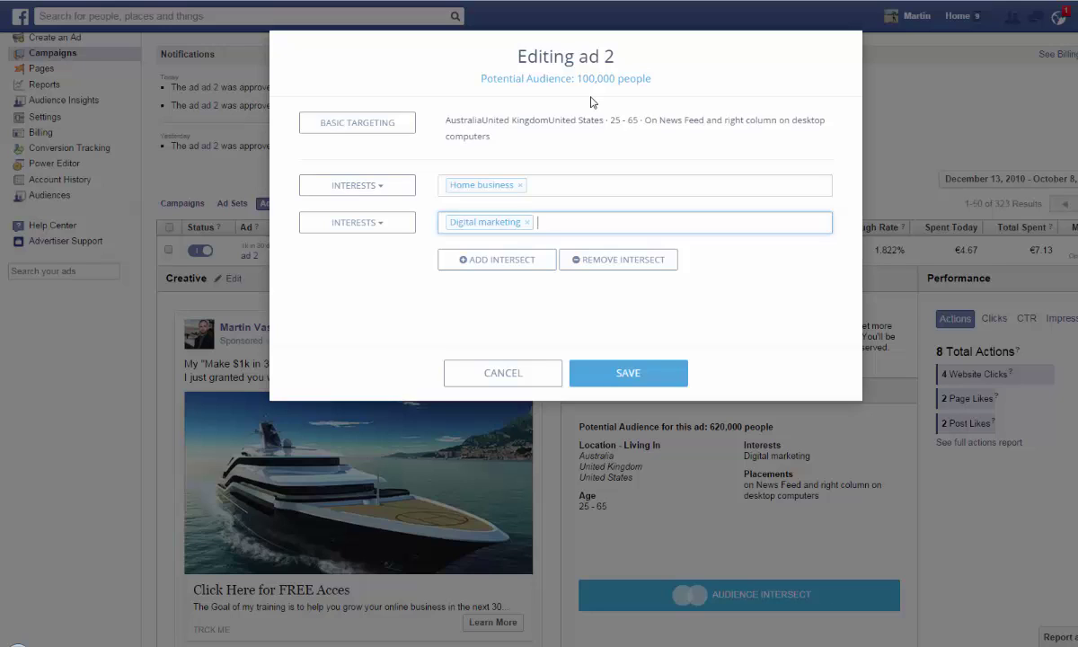
# - Add a third intersecting row with another interest and check the narrowed potential audience
pyautogui.click(501, 260)
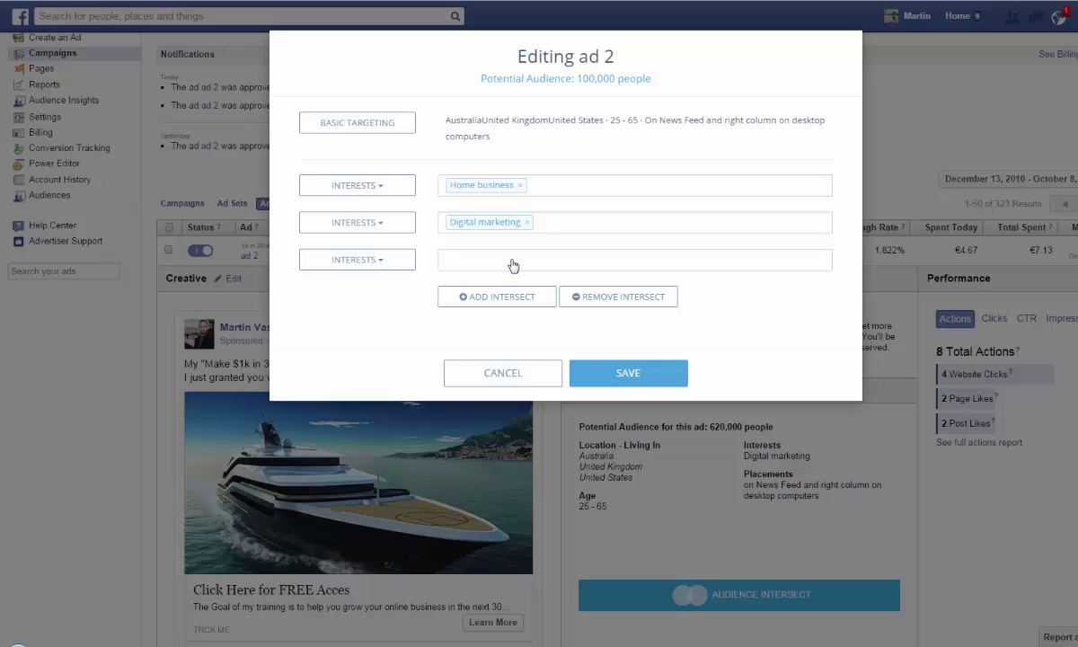
pyautogui.click(513, 260)
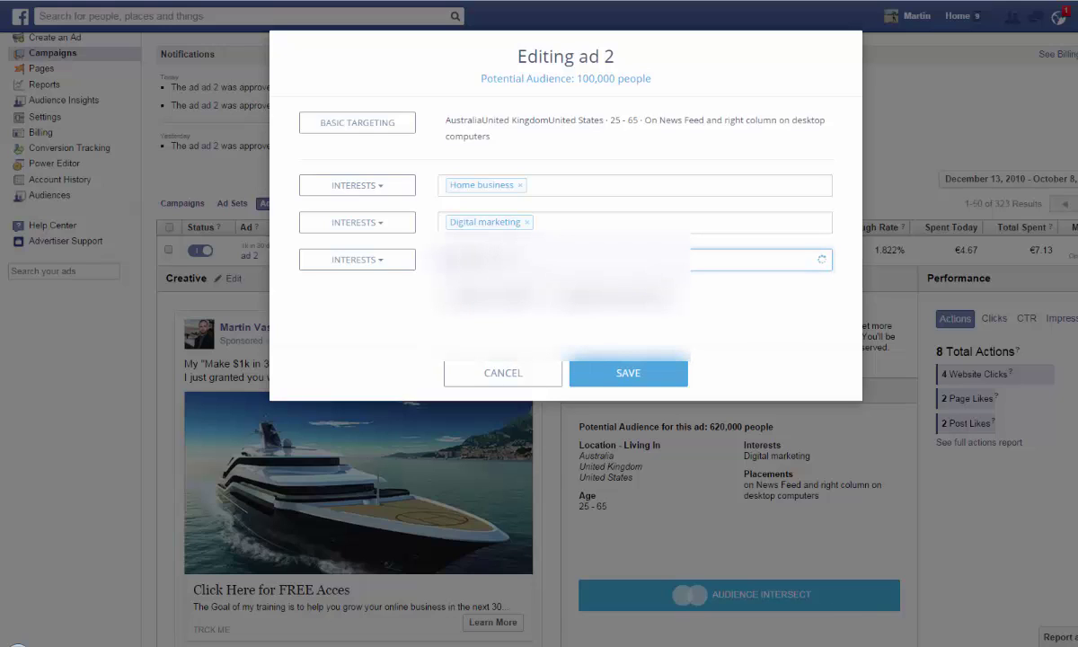
pyautogui.click(821, 259)
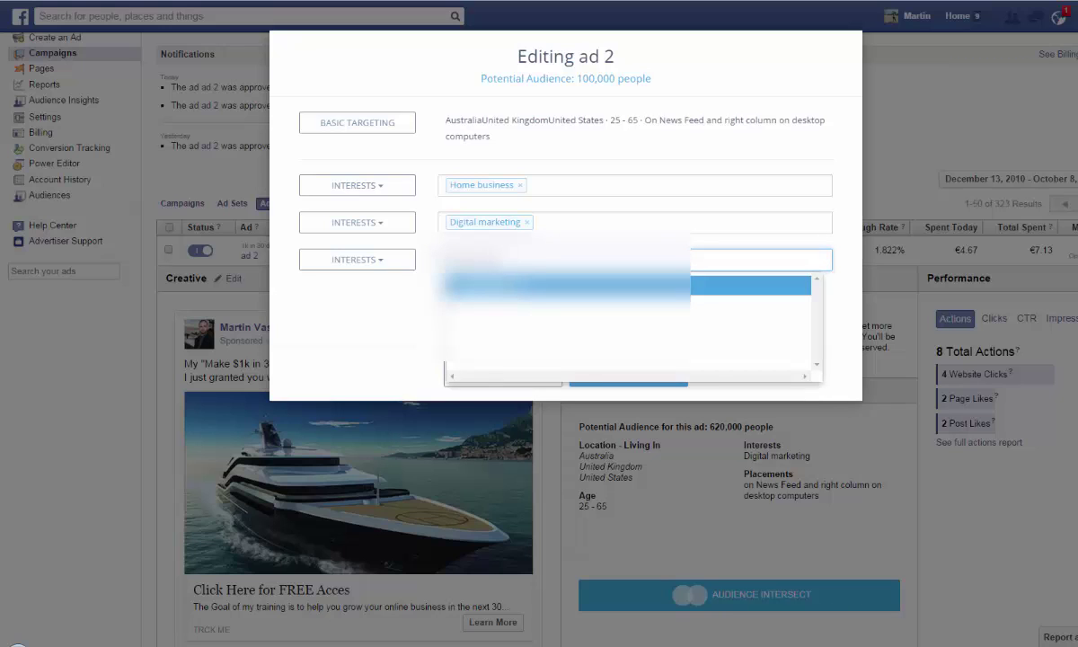
pyautogui.press('Return')
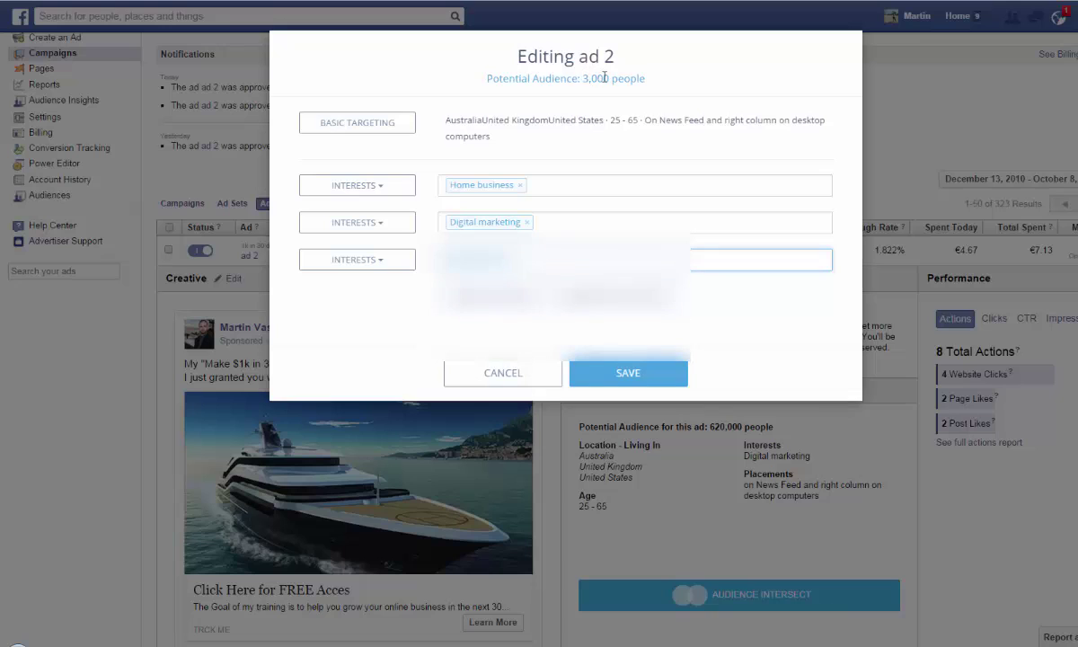
pyautogui.moveTo(581, 80); pyautogui.dragTo(611, 79)
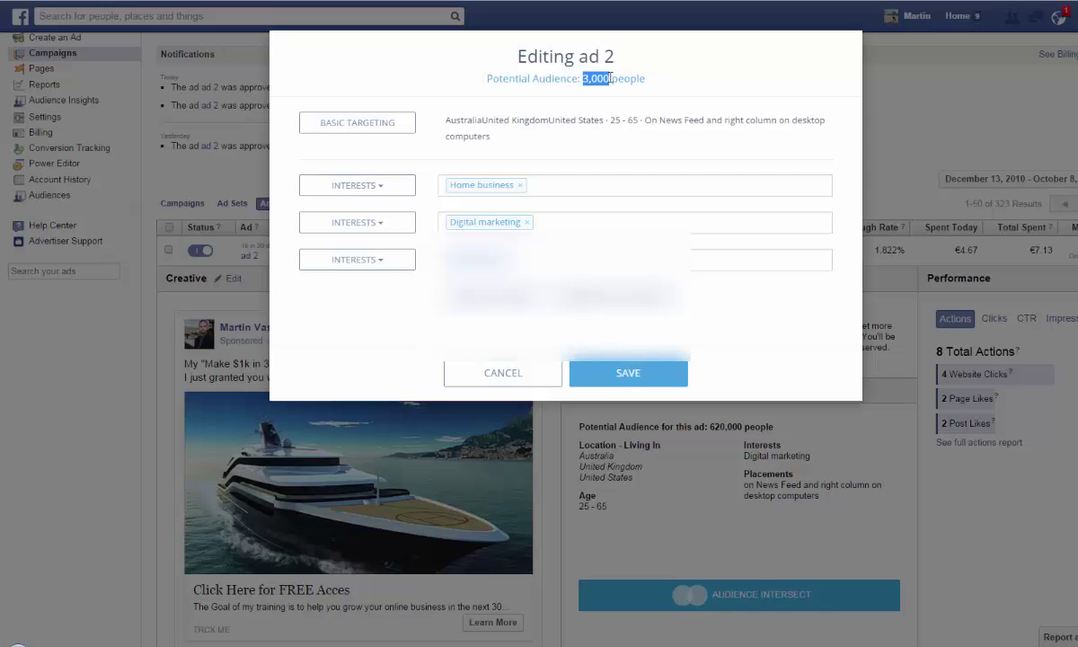
# - Add a fourth intersecting row set to Behaviors, choose a suggested behavior and check the potential audience
pyautogui.click(458, 295)
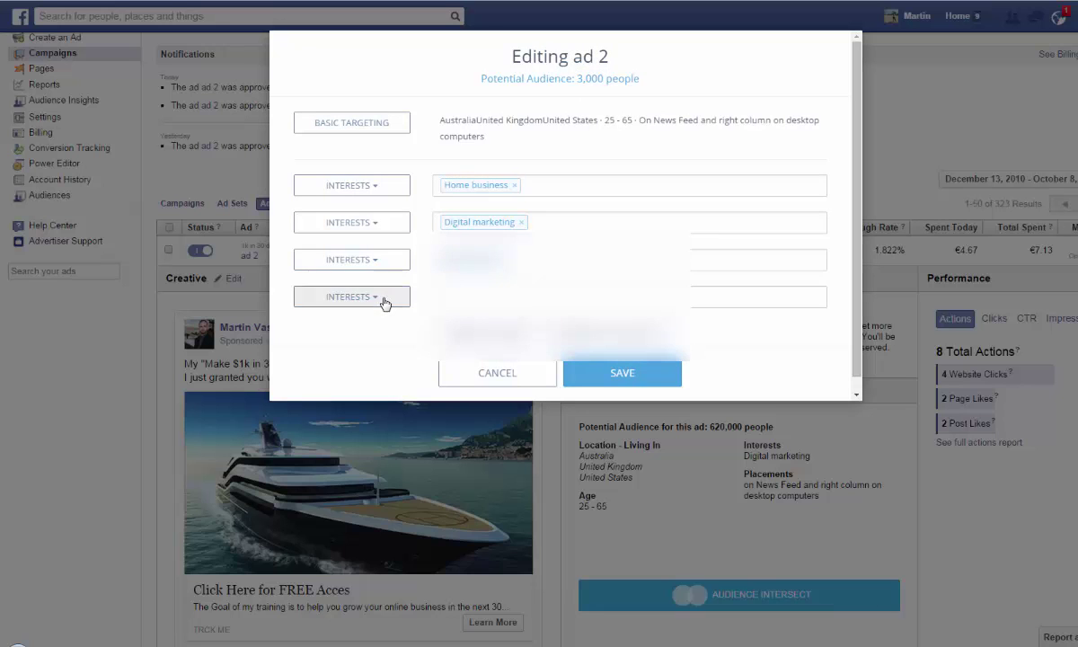
pyautogui.click(385, 304)
pyautogui.click(360, 368)
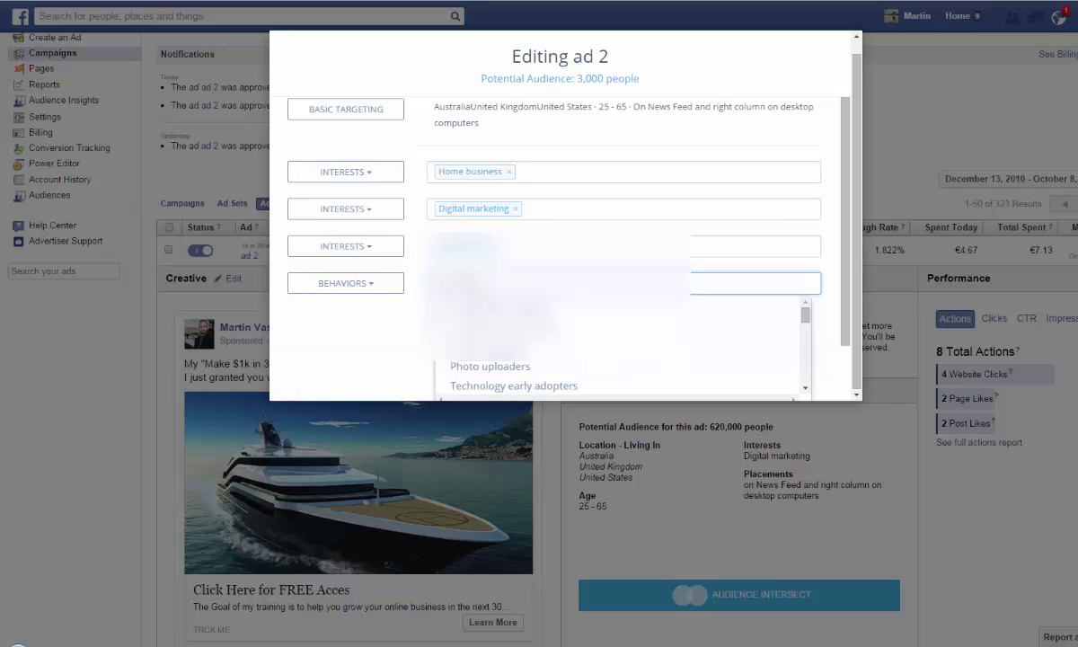
pyautogui.press('Down')
pyautogui.press('Return')
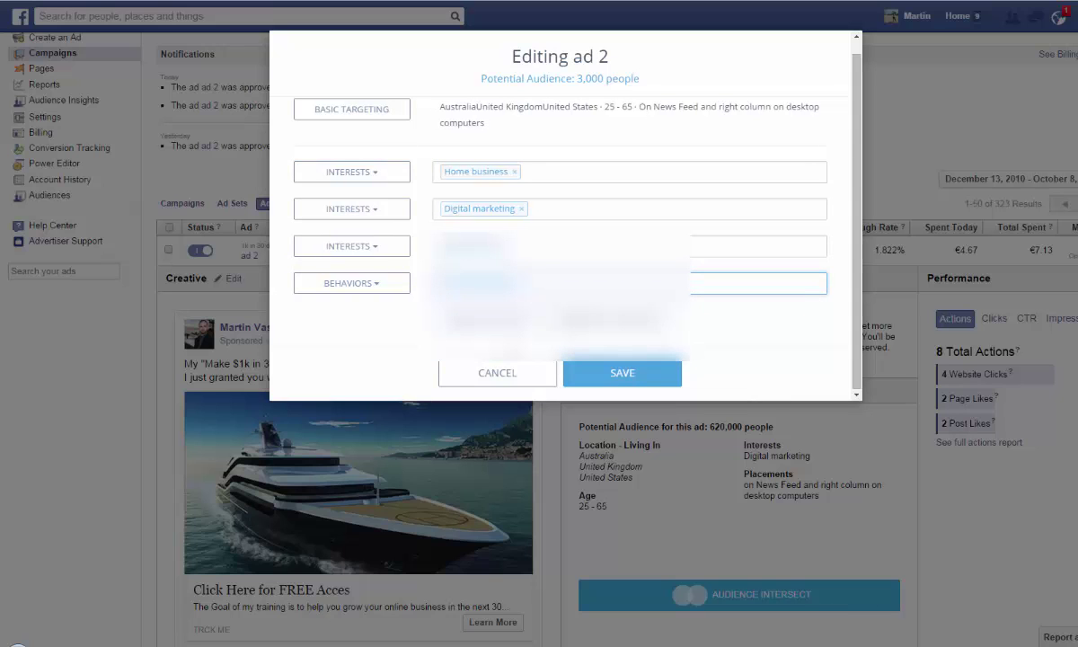
pyautogui.moveTo(580, 78); pyautogui.dragTo(602, 91)
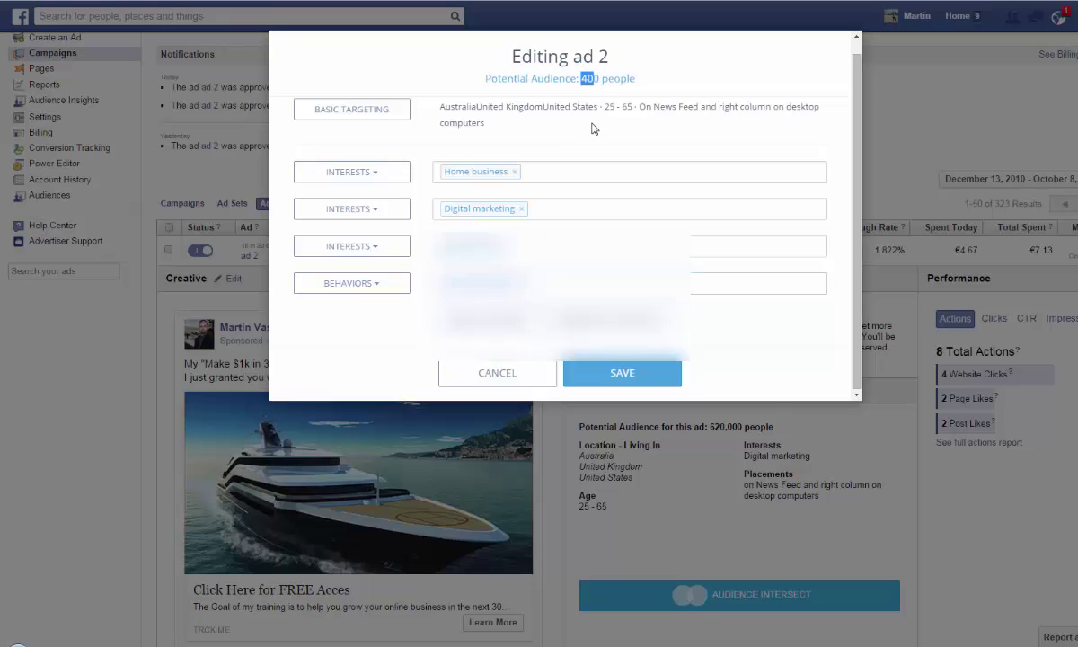